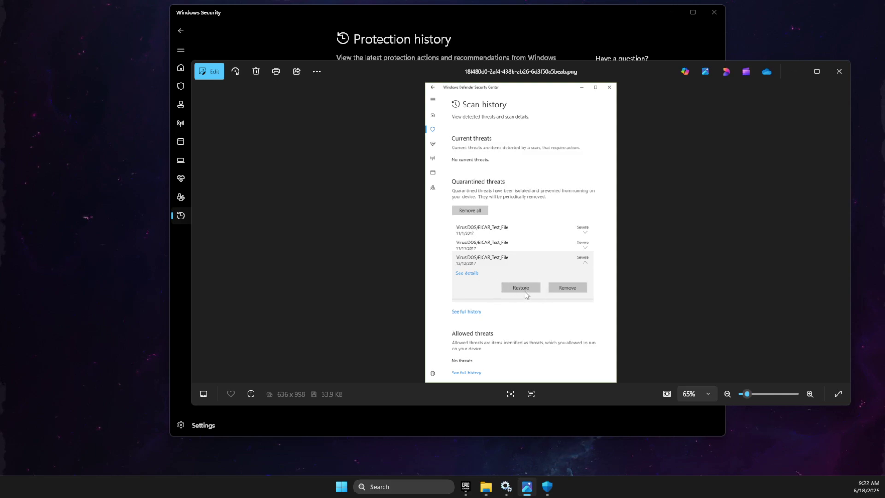
# - Close the scan history screenshot and open the Virus & threat protection settings in Windows Security
pyautogui.click(838, 71)
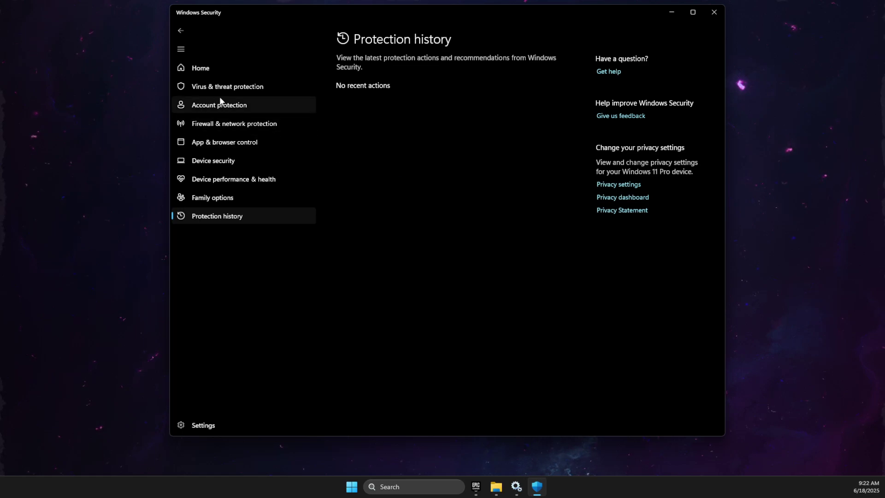
pyautogui.click(180, 31)
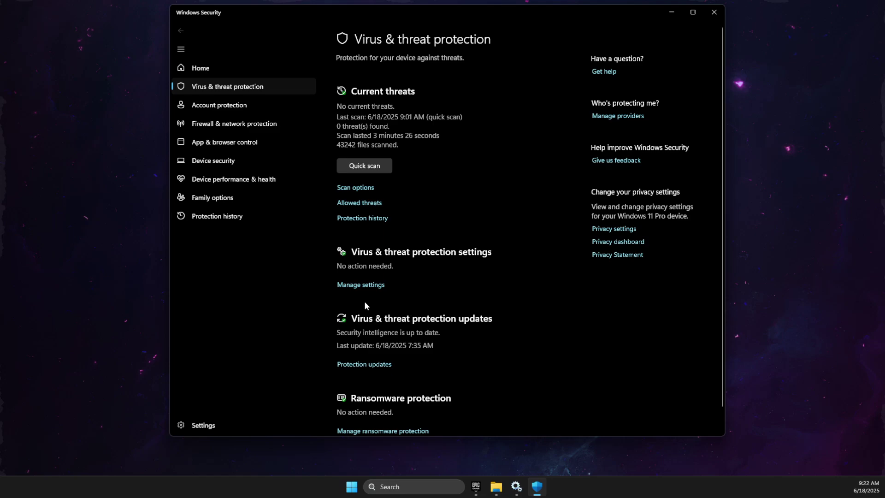
pyautogui.click(374, 286)
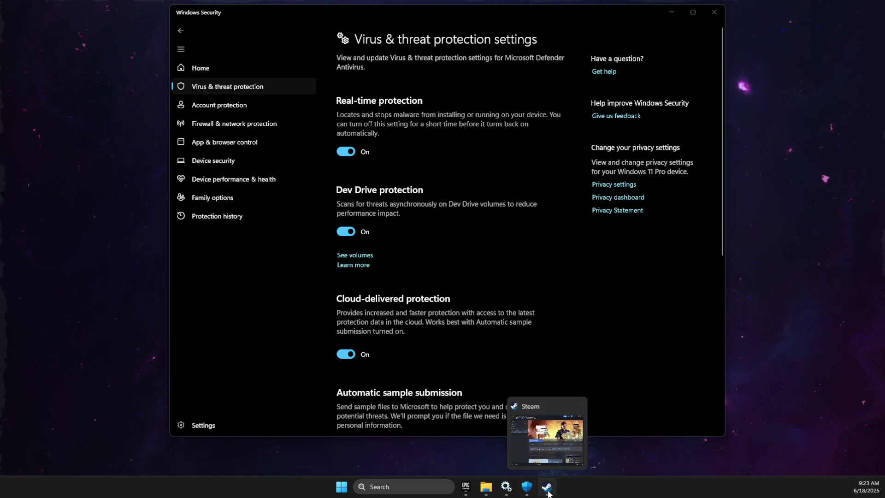
# - Switch to Steam and browse the local installed files of Grand Theft Auto V Legacy from its properties
pyautogui.click(548, 445)
pyautogui.rightClick(259, 179)
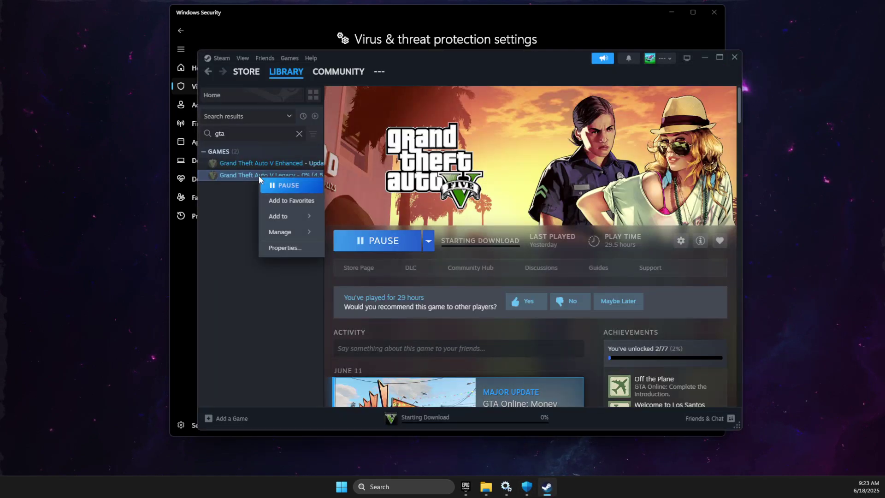
pyautogui.click(282, 247)
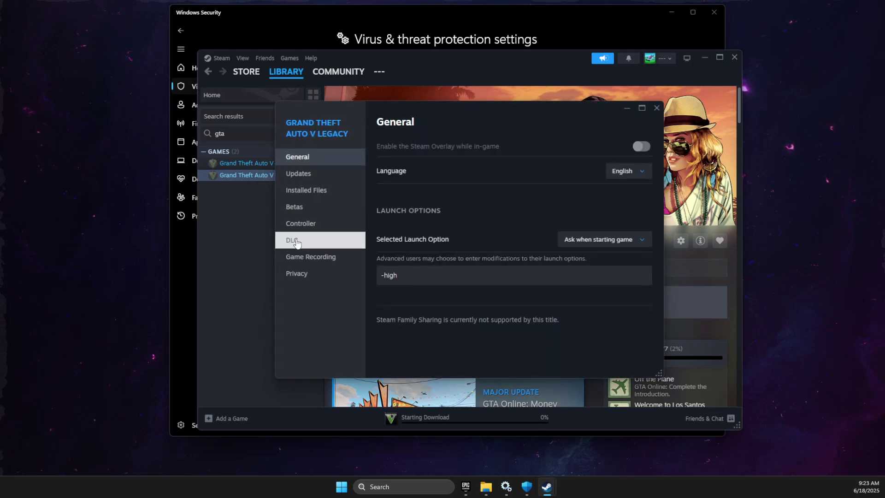
pyautogui.click(308, 190)
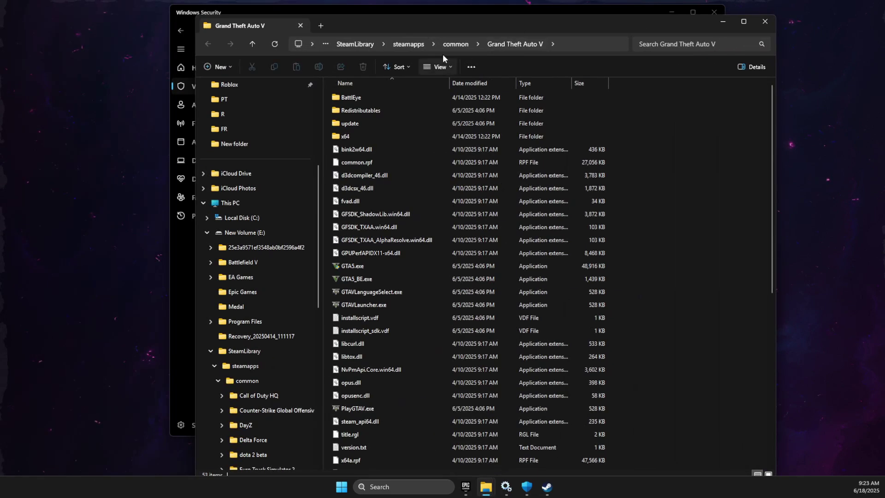
# - Copy the path of the parent folder common, then close the folder and game properties windows and minimize Steam
pyautogui.click(452, 45)
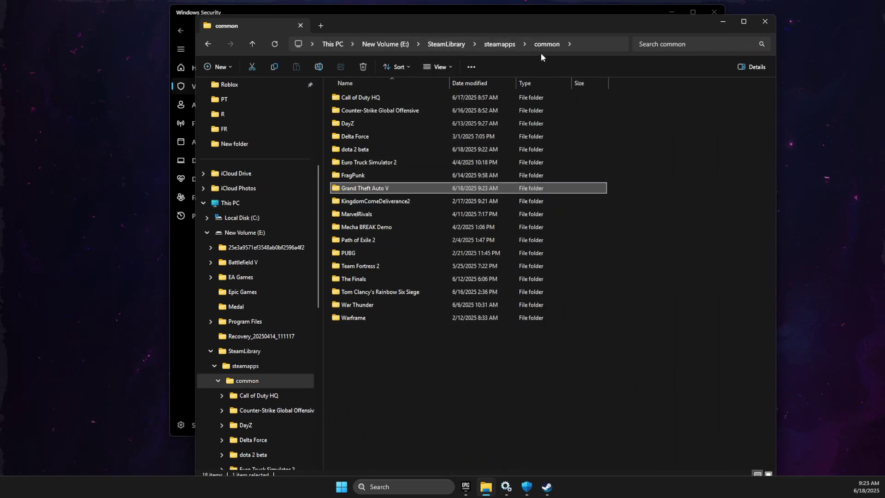
pyautogui.click(583, 45)
pyautogui.hotkey('ctrl', 'c')
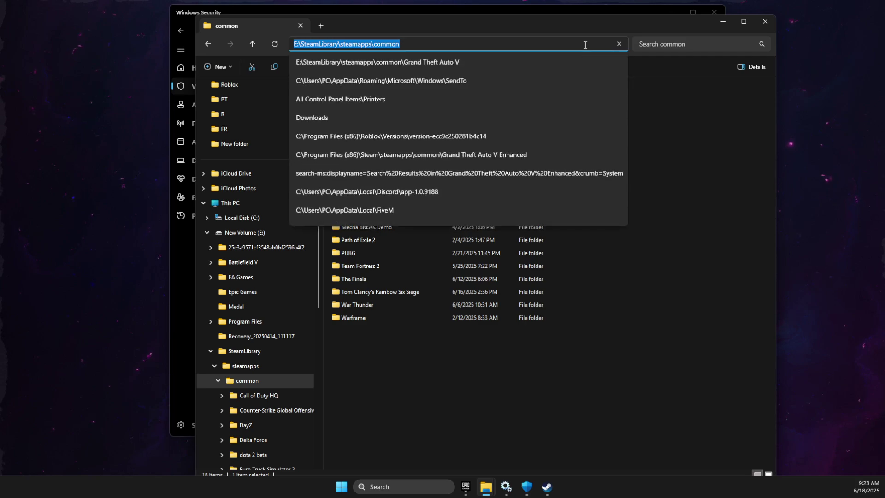
pyautogui.click(769, 24)
pyautogui.click(769, 24)
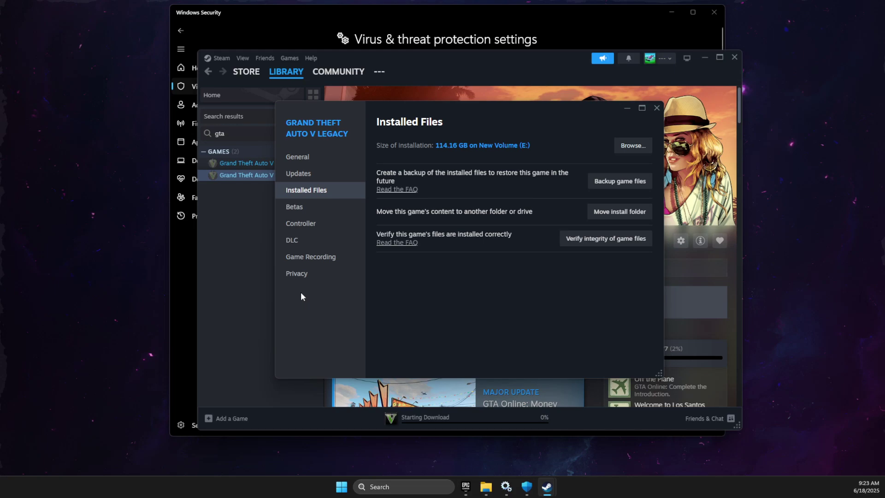
pyautogui.click(641, 108)
pyautogui.click(869, 8)
pyautogui.click(704, 57)
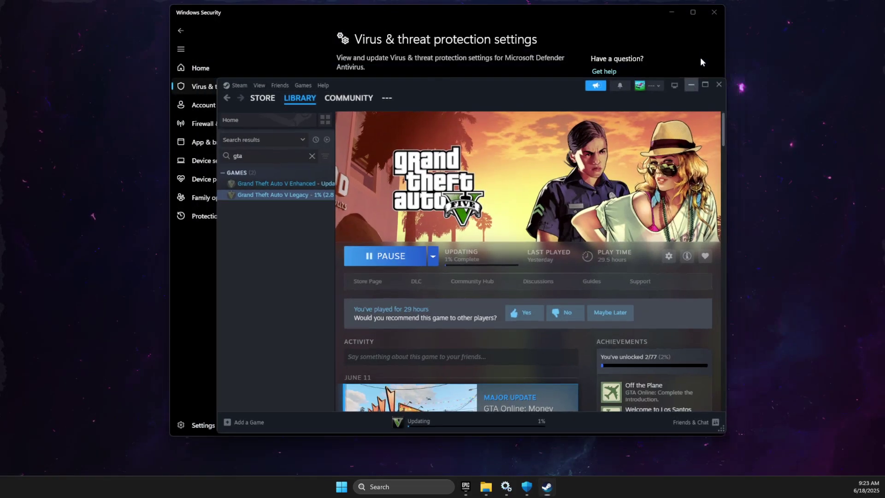
# - Look over the Virus & threat protection page and the security overview on the Home page
pyautogui.click(203, 85)
pyautogui.scroll(-1, 369, 208)
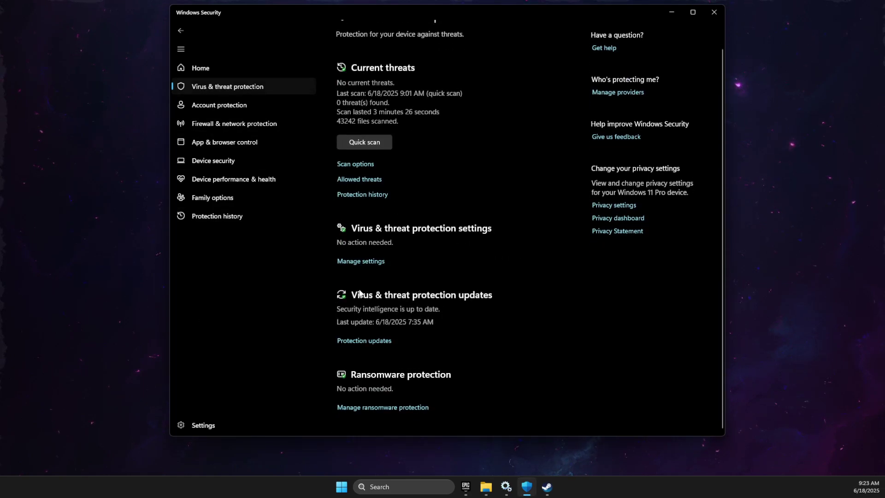
pyautogui.click(203, 71)
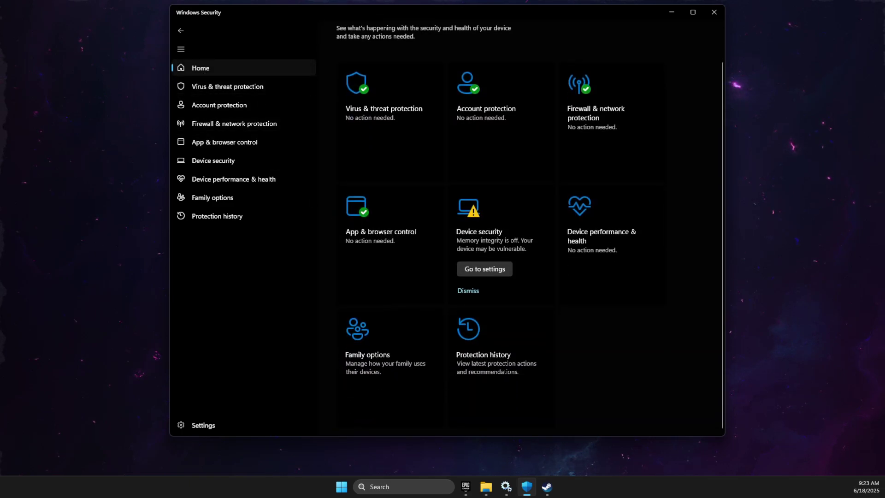
pyautogui.click(387, 145)
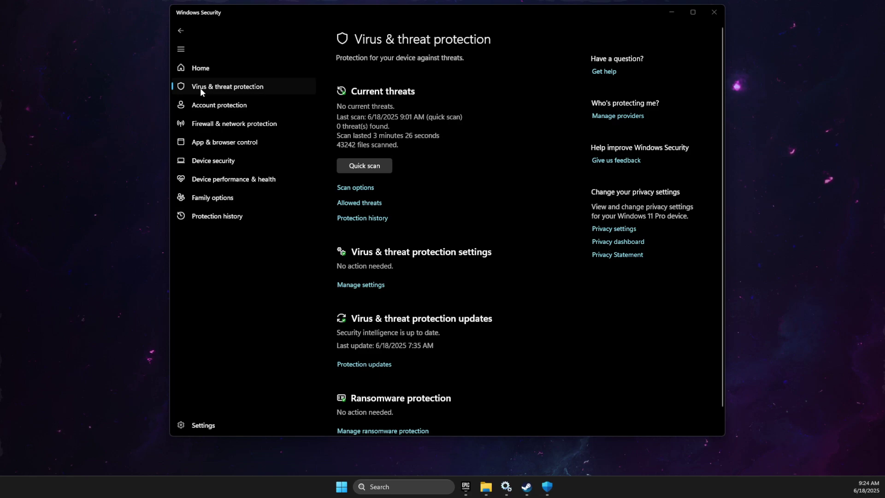
pyautogui.scroll(-1, 349, 286)
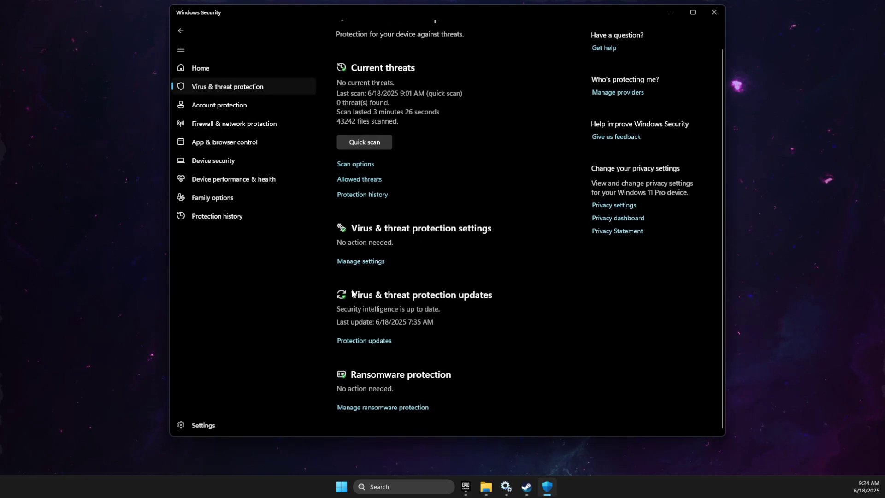
pyautogui.scroll(1, 356, 298)
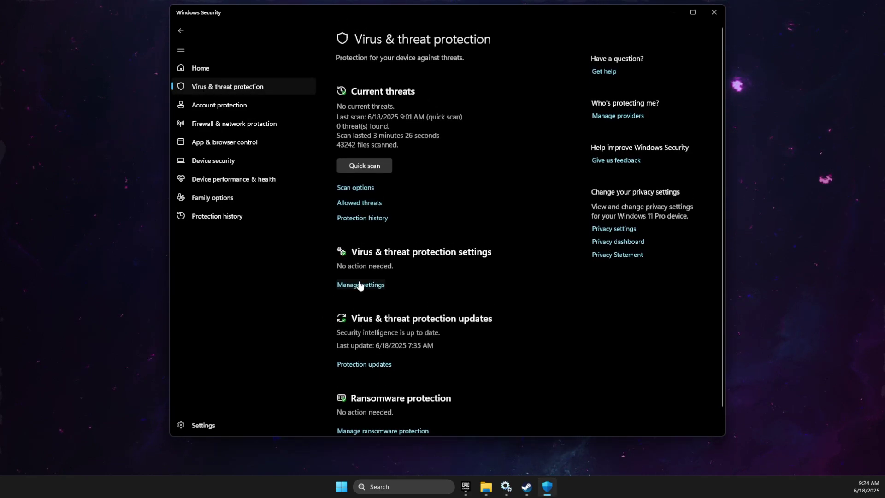
pyautogui.scroll(-1, 432, 267)
pyautogui.click(229, 112)
pyautogui.click(215, 86)
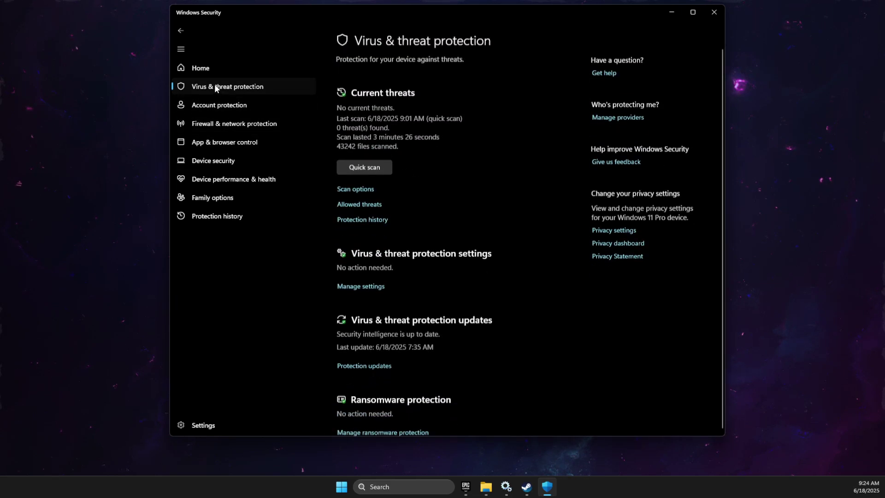
pyautogui.scroll(-1, 421, 285)
pyautogui.scroll(1, 421, 285)
pyautogui.click(219, 68)
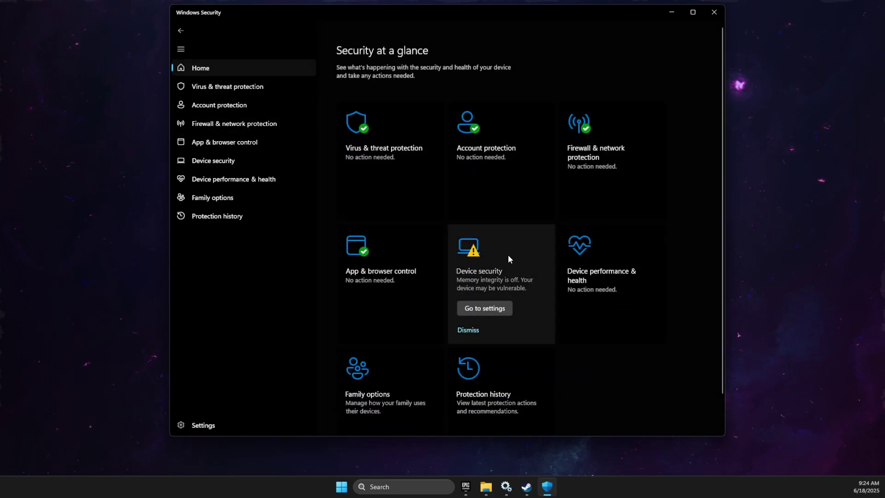
# - Open the Microsoft Defender Antivirus exclusions list from the Virus & threat protection settings
pyautogui.click(381, 128)
pyautogui.scroll(-1, 382, 139)
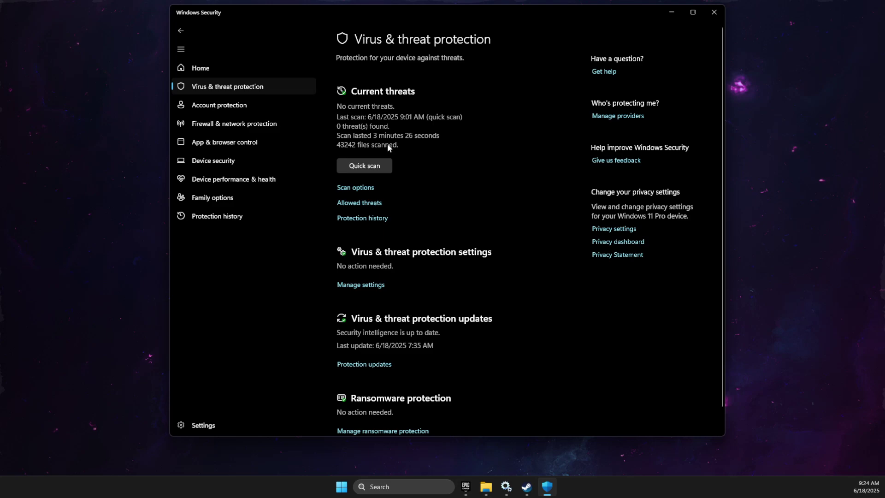
pyautogui.scroll(-1, 387, 146)
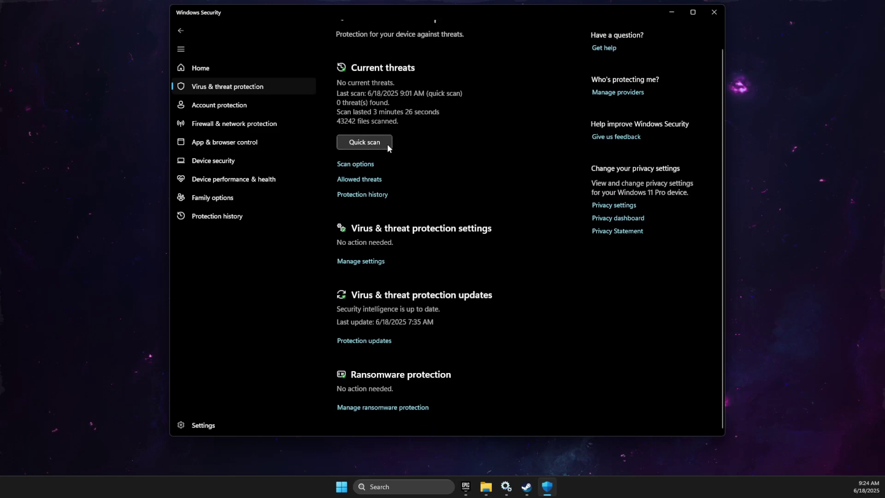
pyautogui.click(365, 261)
pyautogui.scroll(-10, 462, 263)
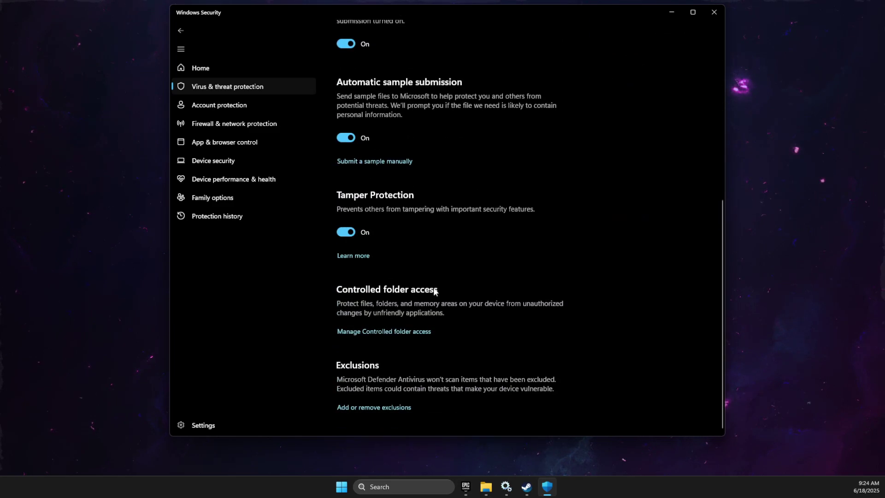
pyautogui.click(349, 407)
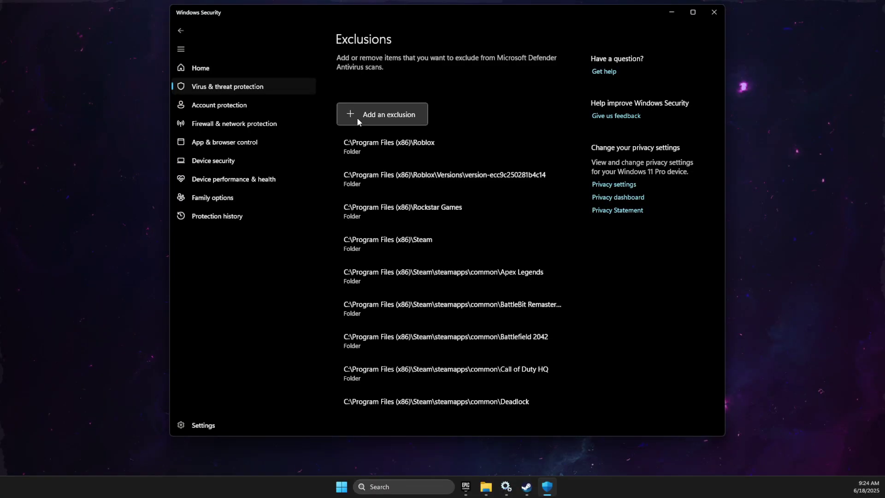
# - Add the Grand Theft Auto V folder in E:\SteamLibrary\steamapps\common as a folder exclusion and close Windows Security
pyautogui.click(357, 117)
pyautogui.click(370, 153)
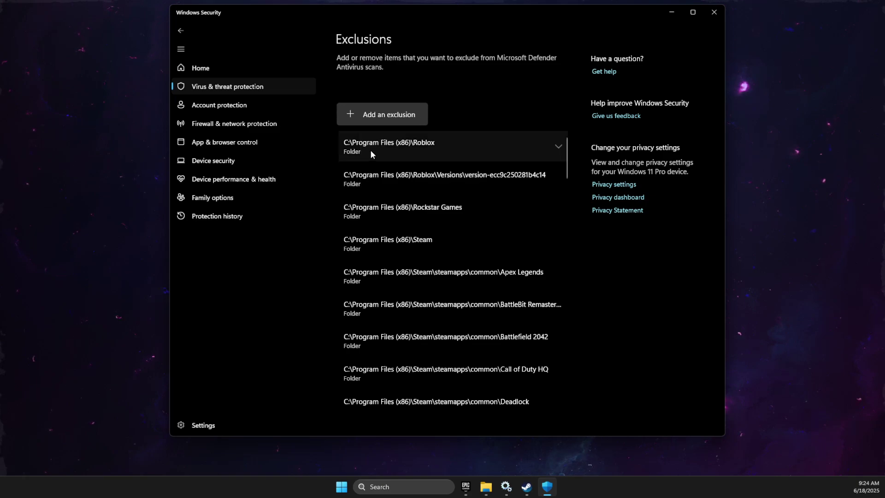
pyautogui.click(360, 34)
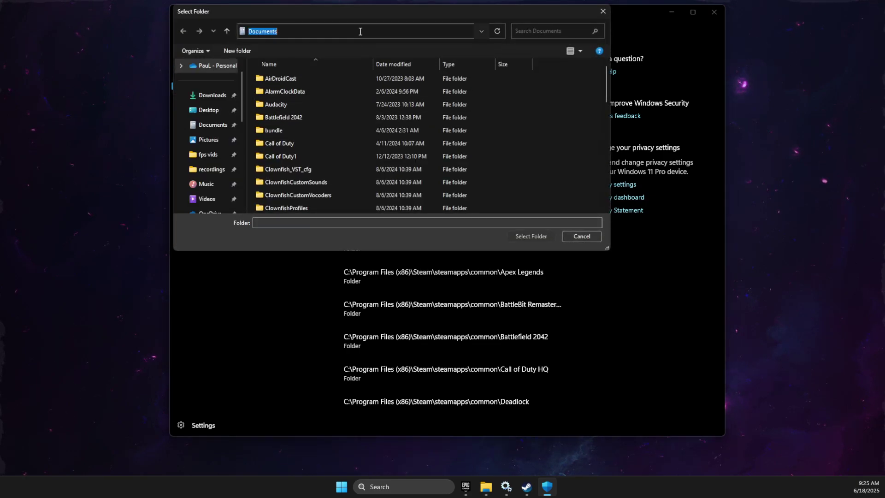
pyautogui.hotkey('ctrl', 'v')
pyautogui.press('Return')
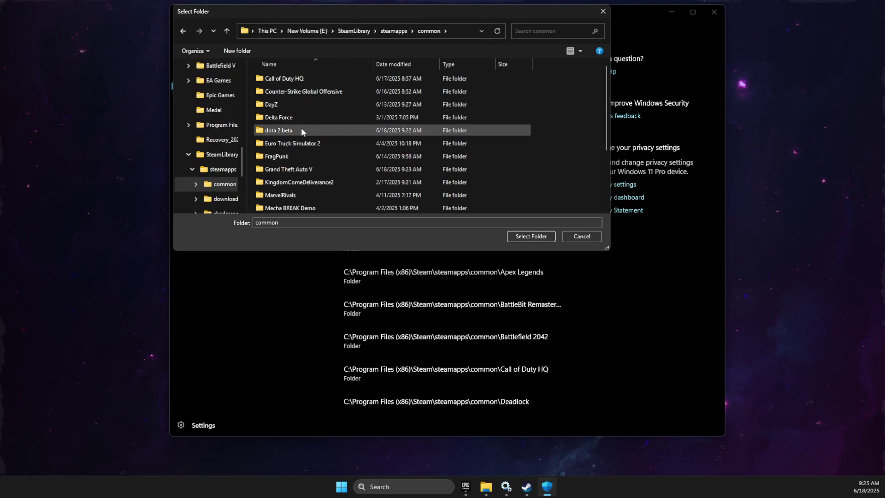
pyautogui.click(300, 170)
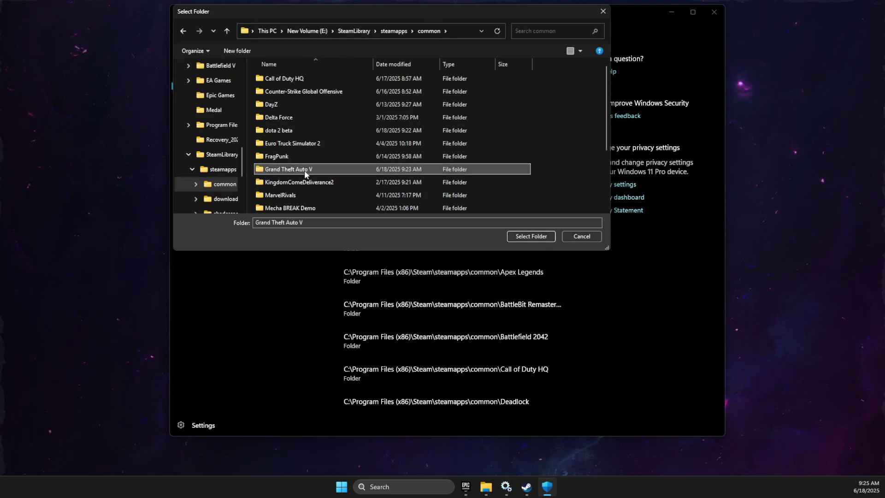
pyautogui.click(511, 237)
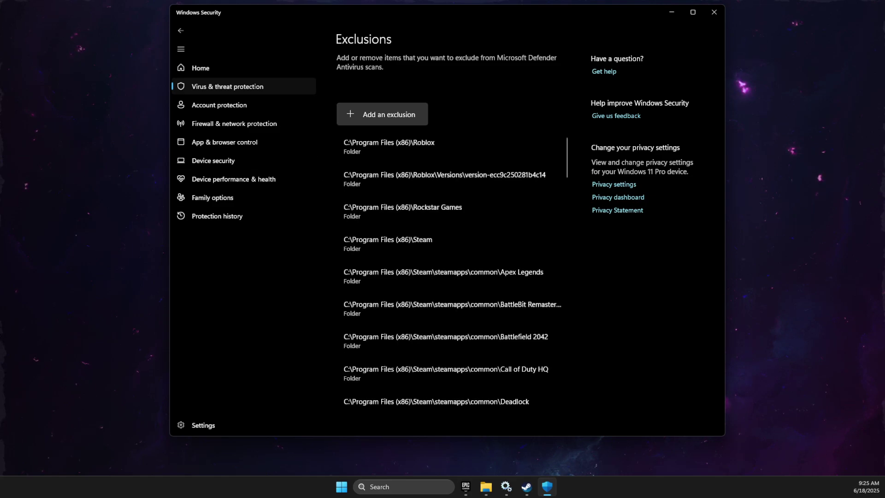
pyautogui.hotkey('alt', 'F4')
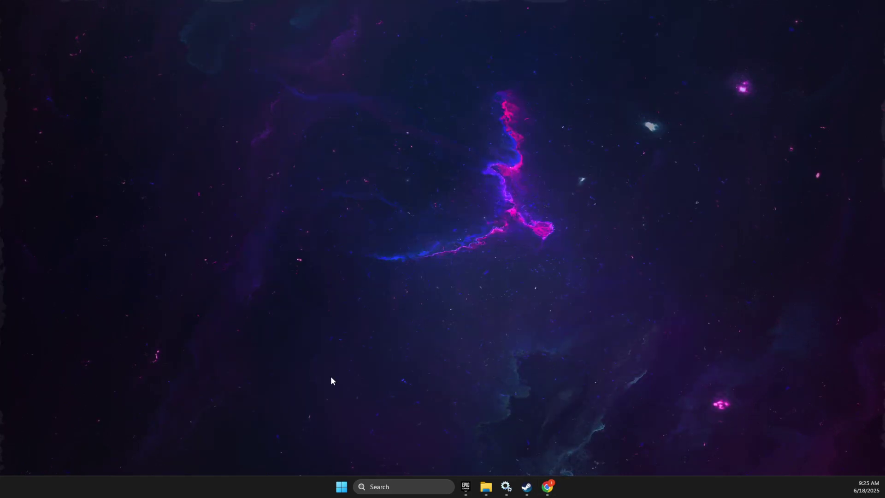
# - Switch to Chrome, open the DLLme.com result for steam_api64.dll in a new tab and decline its data consent request
pyautogui.click(548, 488)
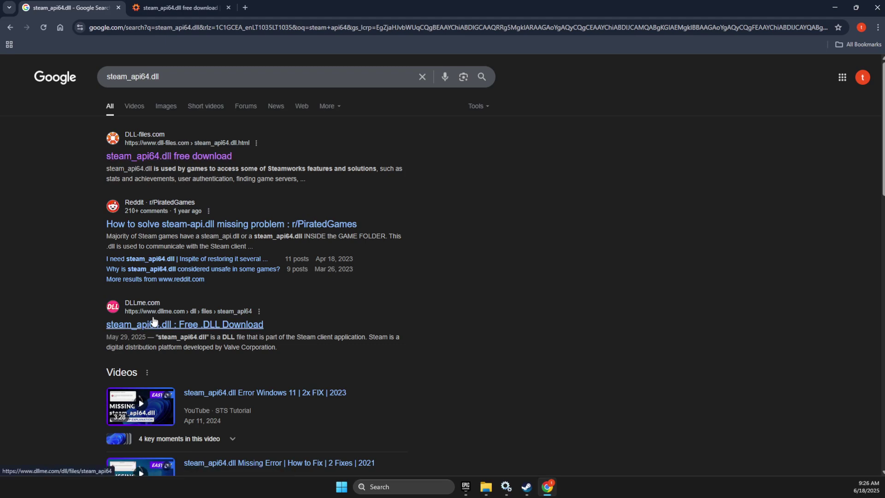
pyautogui.keyDown('ctrl'); pyautogui.keyDown('shift'); pyautogui.click(165, 328); pyautogui.keyUp('shift'); pyautogui.keyUp('ctrl')
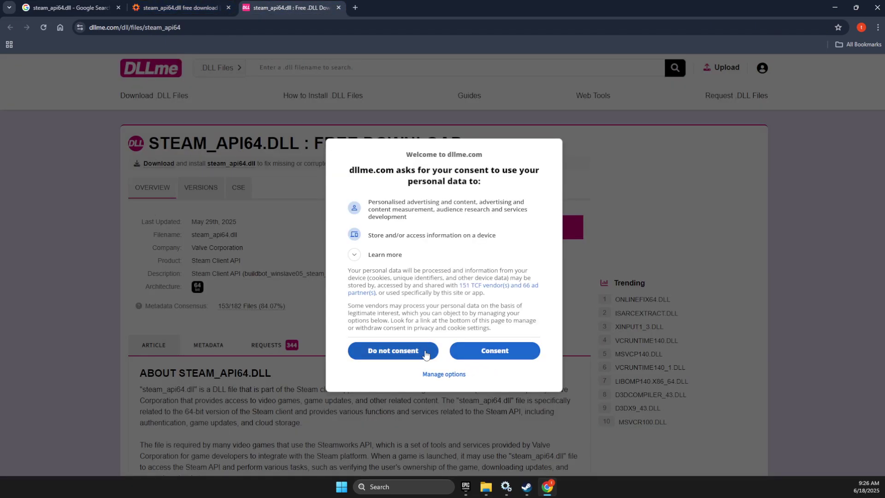
pyautogui.click(424, 352)
# - Download the 64-bit steam_api64.dll version 08.97.99.70 from the DLLme versions list, closing the ad
pyautogui.click(506, 232)
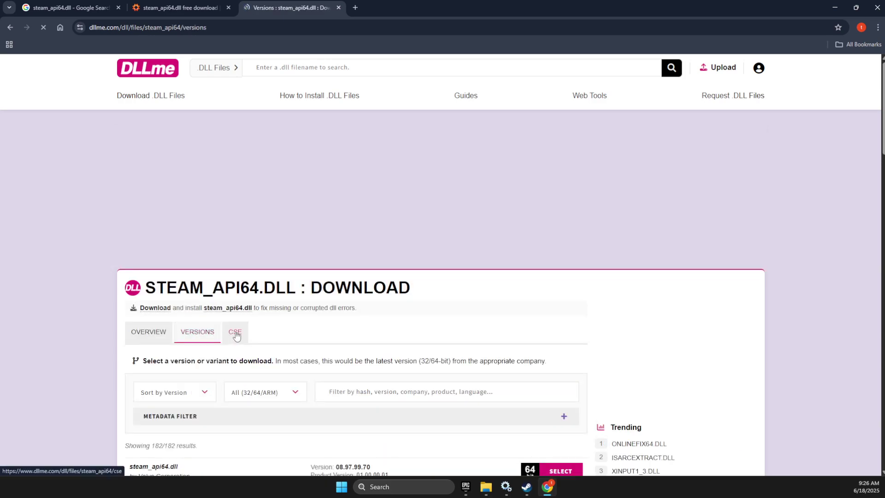
pyautogui.scroll(-5, 537, 274)
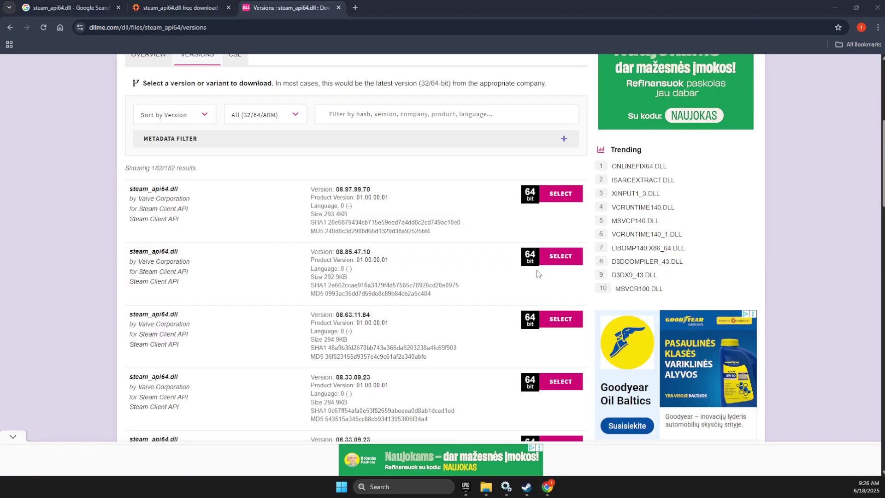
pyautogui.click(558, 195)
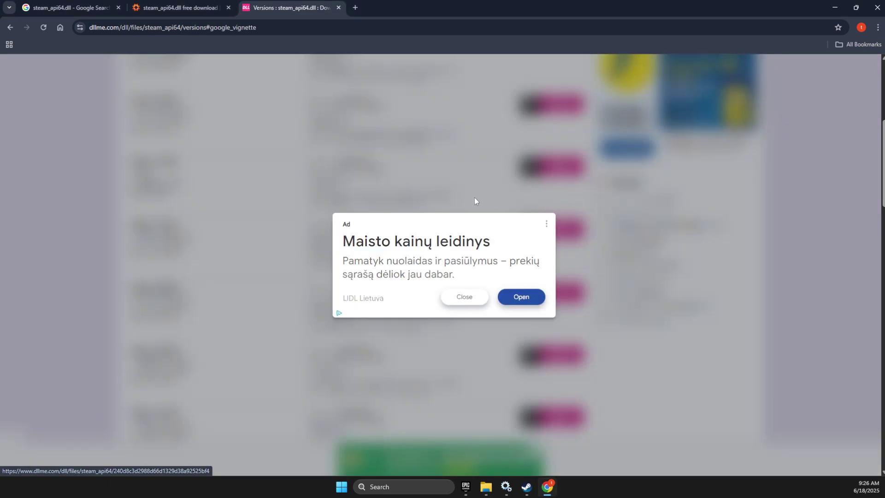
pyautogui.click(466, 300)
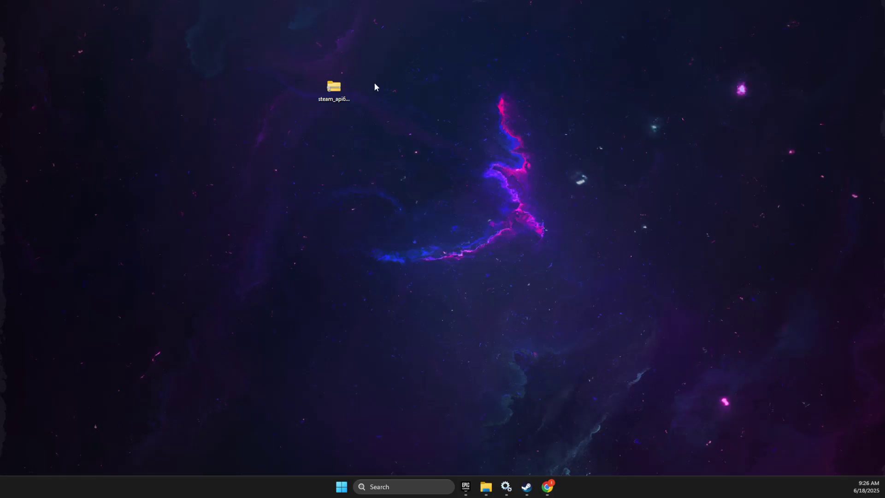
# - Extract the downloaded steam_api64 archive to a folder on the desktop
pyautogui.rightClick(325, 94)
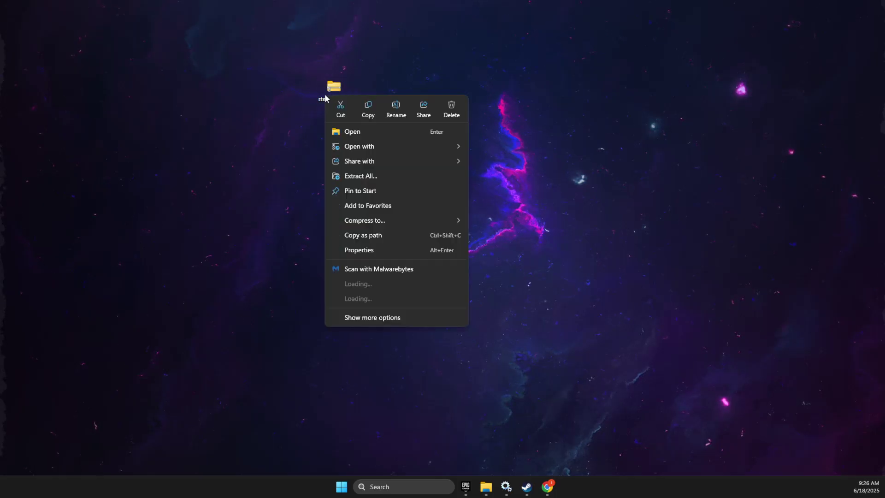
pyautogui.click(358, 178)
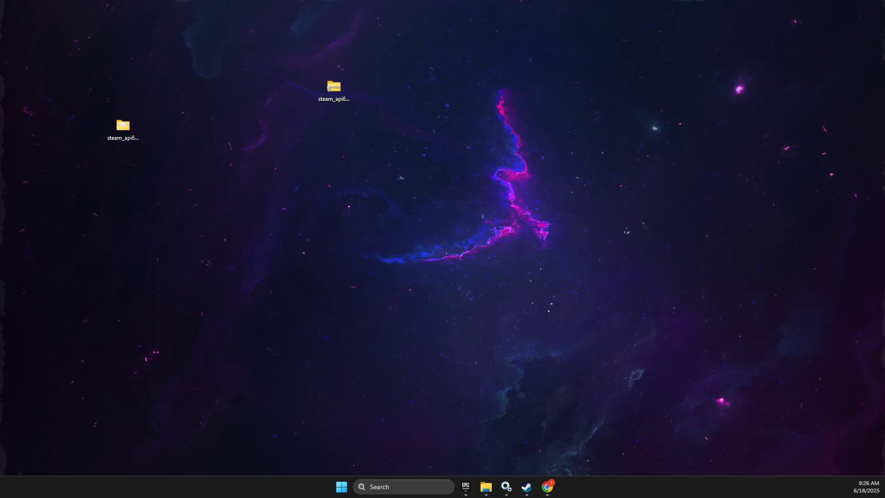
# - Open the Windows folder on Local Disk (C:) in a new File Explorer window
pyautogui.press('super+e')
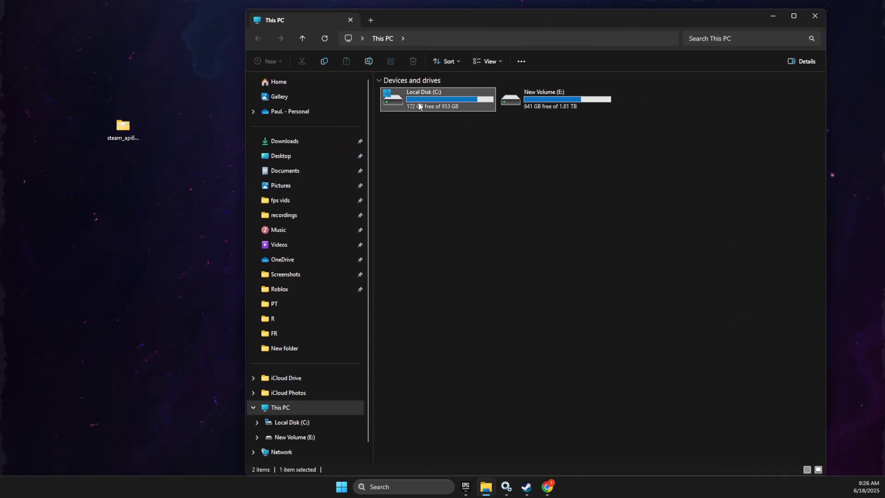
pyautogui.doubleClick(415, 104)
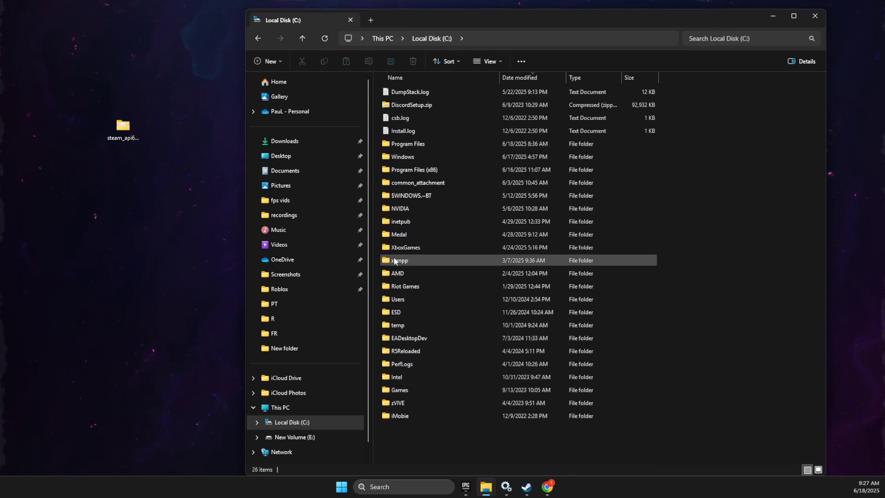
pyautogui.press('w')
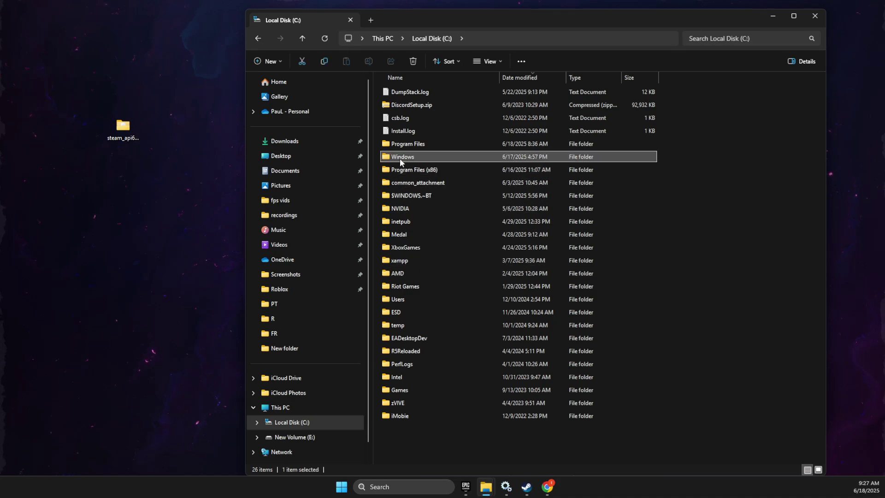
pyautogui.doubleClick(400, 157)
# - Locate the System32 folder inside C:\Windows and open it
pyautogui.press('s')
pyautogui.press('s')
pyautogui.press('s')
pyautogui.press('s')
pyautogui.press('s')
pyautogui.press('s')
pyautogui.press('s')
pyautogui.press('s')
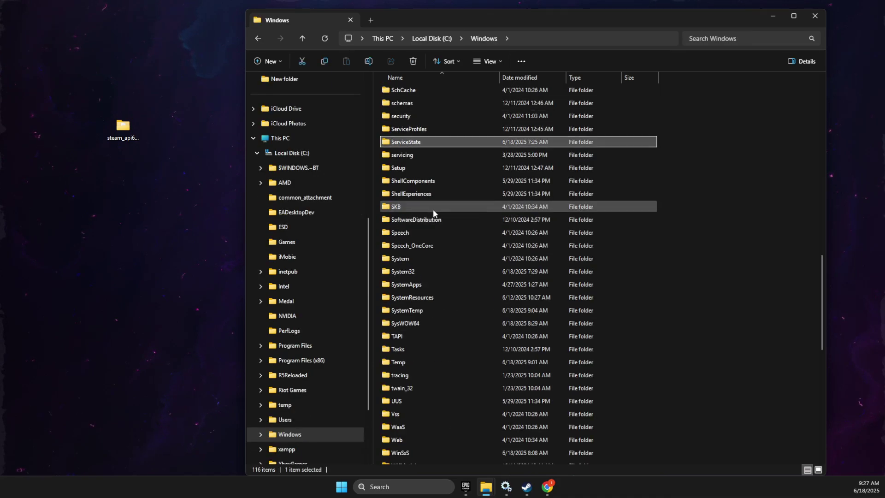
pyautogui.press('s')
pyautogui.press('s')
pyautogui.press('s')
pyautogui.press('s')
pyautogui.press('s')
pyautogui.press('s')
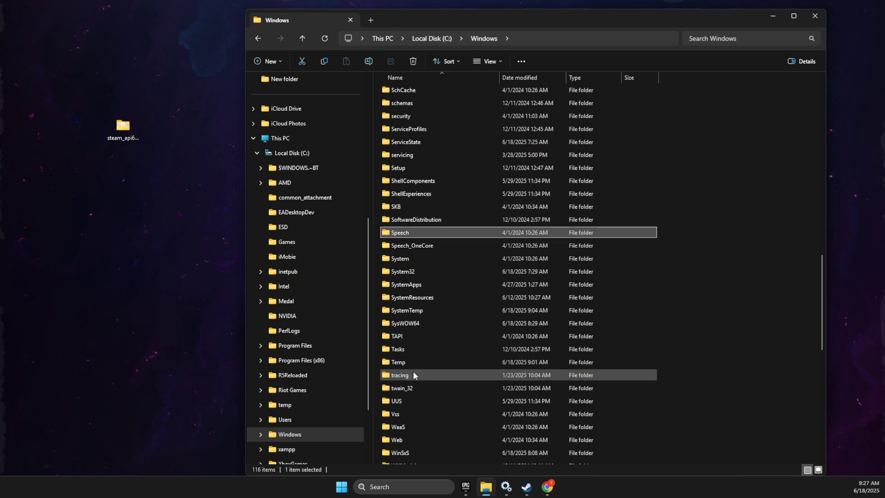
pyautogui.press('s')
pyautogui.press('s')
pyautogui.press('s')
pyautogui.press('s')
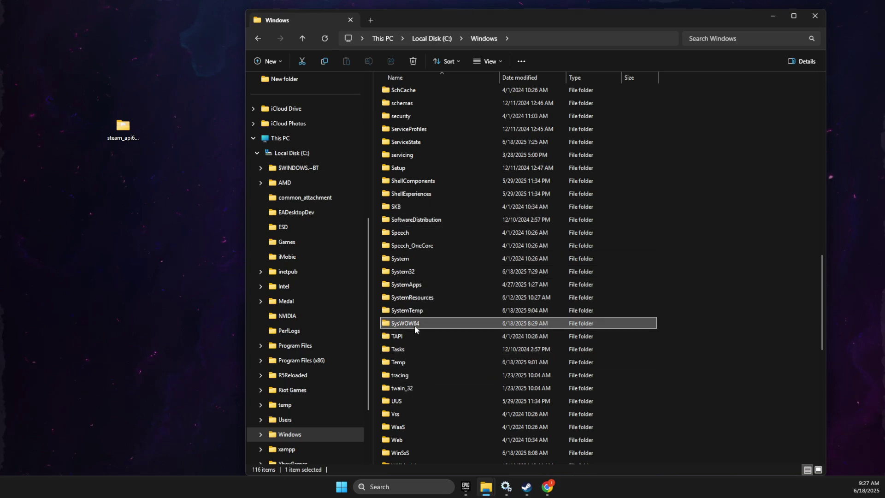
pyautogui.scroll(1, 412, 325)
pyautogui.scroll(2, 412, 319)
pyautogui.scroll(-2, 412, 320)
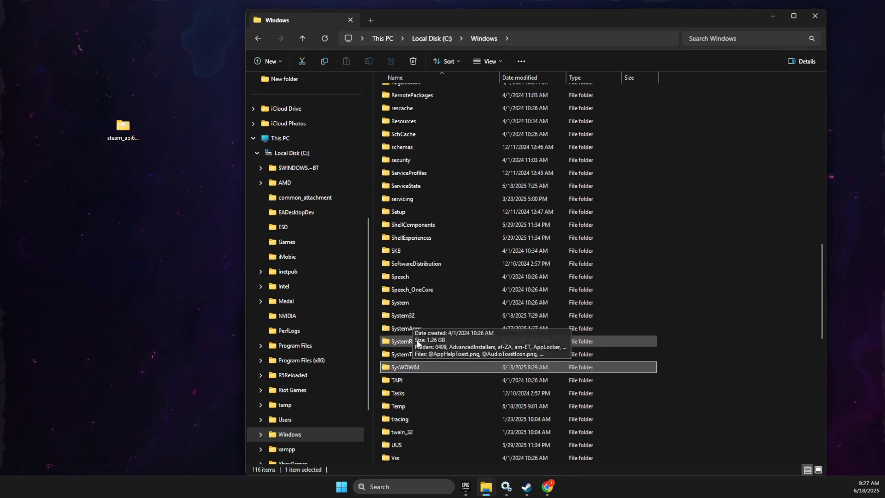
pyautogui.doubleClick(400, 318)
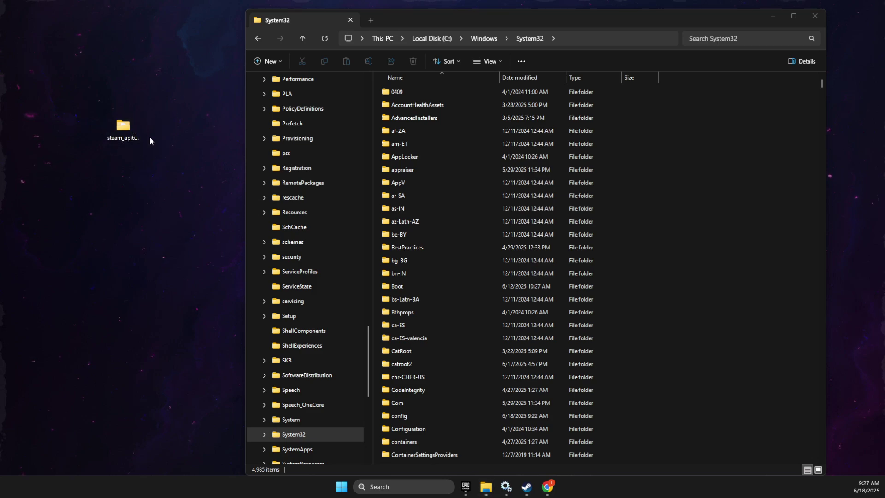
# - Open the extracted steam_api64_x86-64 folder from the desktop and duplicate steam_api64.dll in it
pyautogui.doubleClick(122, 127)
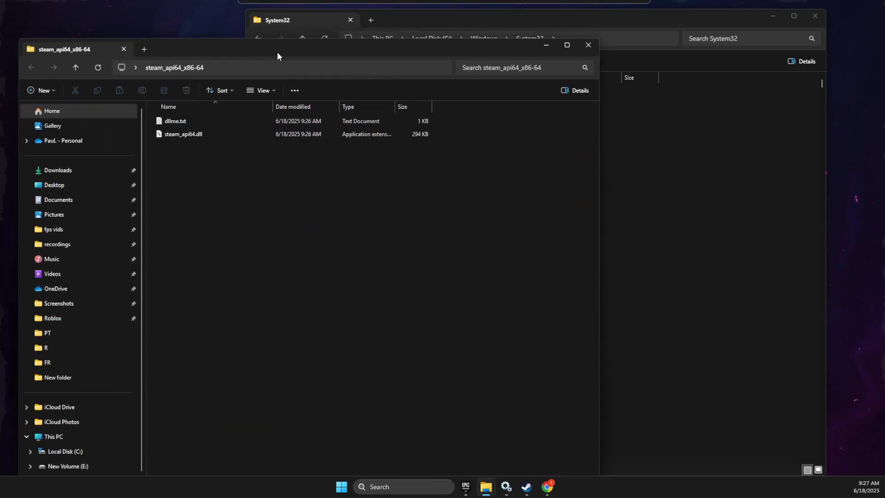
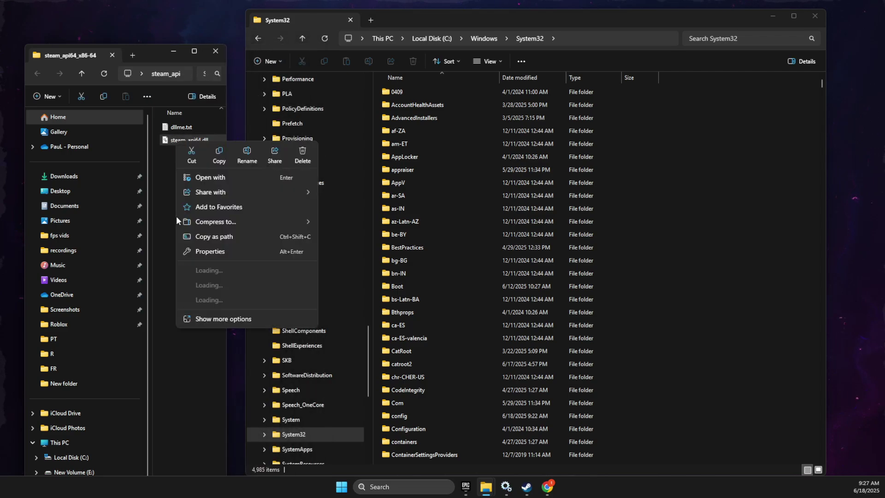
pyautogui.click(170, 142)
pyautogui.hotkey('ctrl', 'c')
pyautogui.hotkey('ctrl', 'v')
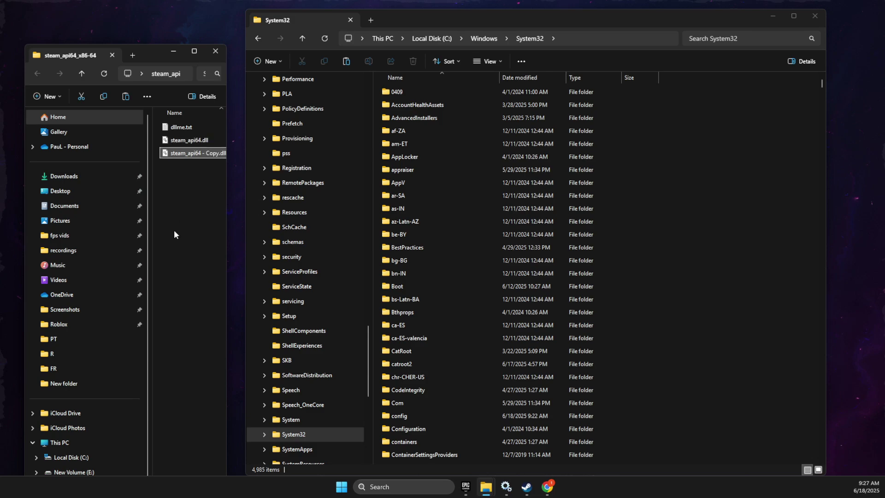
pyautogui.click(183, 138)
pyautogui.doubleClick(184, 138)
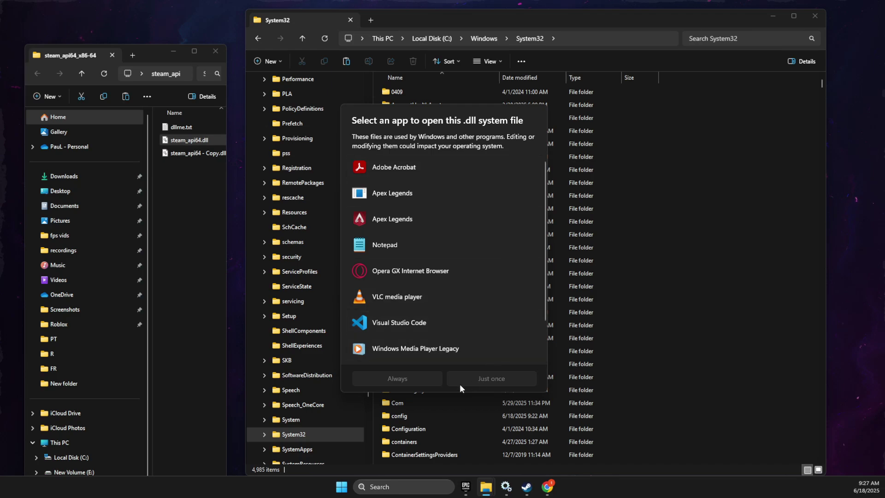
pyautogui.press('Escape')
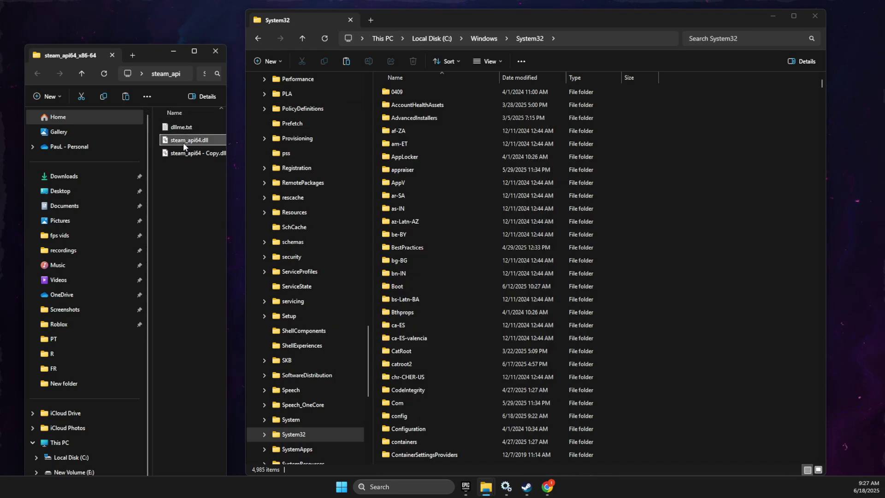
# - Move the original steam_api64.dll from the extracted folder into the System32 folder
pyautogui.click(183, 142)
pyautogui.moveTo(184, 142); pyautogui.dragTo(687, 177)
pyautogui.click(154, 179)
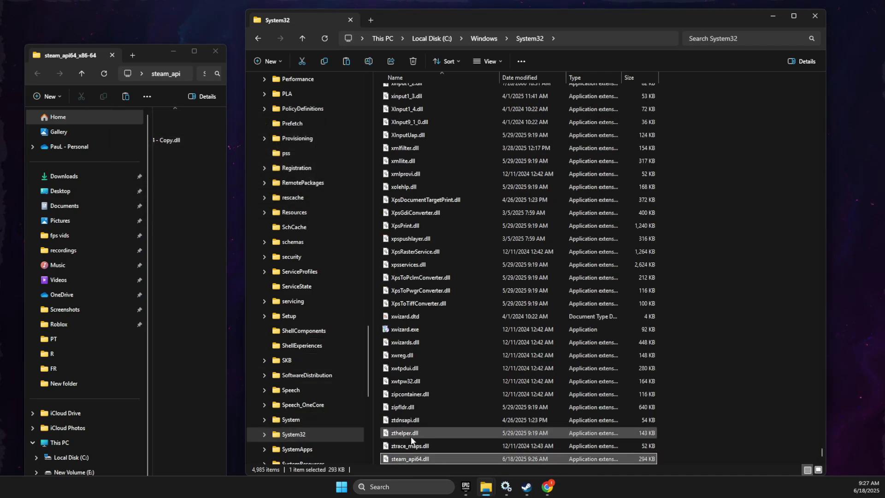
# - Return from System32 to the Windows folder and open the SysWOW64 folder
pyautogui.click(258, 39)
pyautogui.scroll(-3, 429, 411)
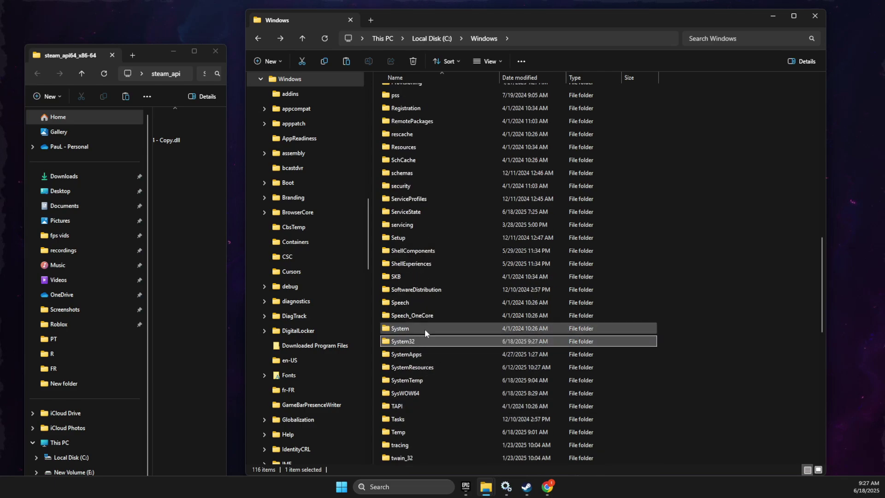
pyautogui.scroll(-2, 424, 325)
pyautogui.click(419, 317)
pyautogui.doubleClick(419, 317)
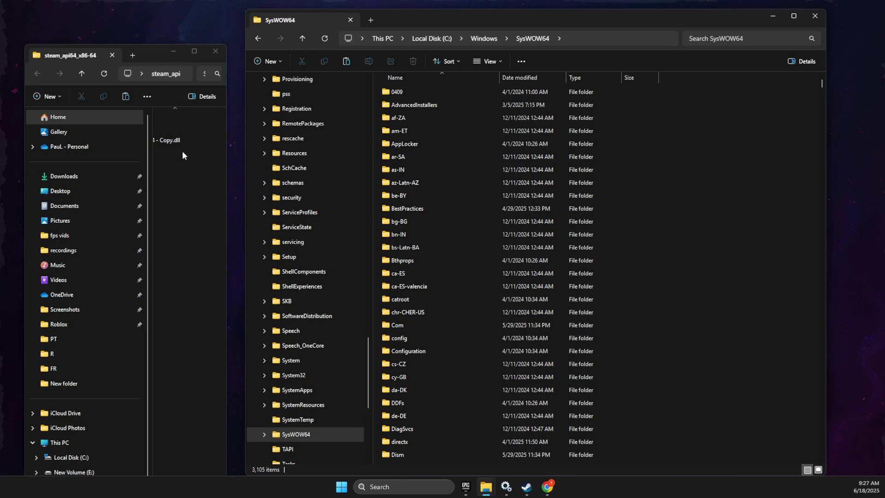
# - Maximize the extracted folder's window and rename the remaining DLL copy to steam_api64.dll
pyautogui.click(169, 141)
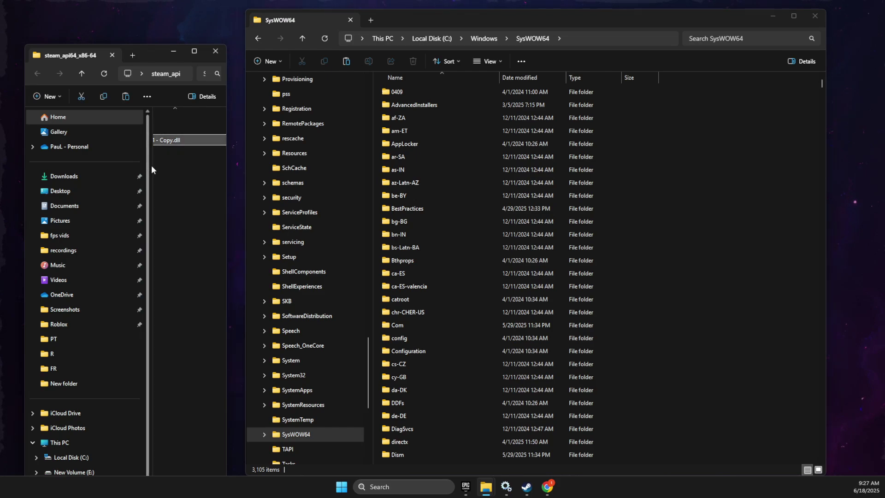
pyautogui.moveTo(151, 165); pyautogui.dragTo(66, 166)
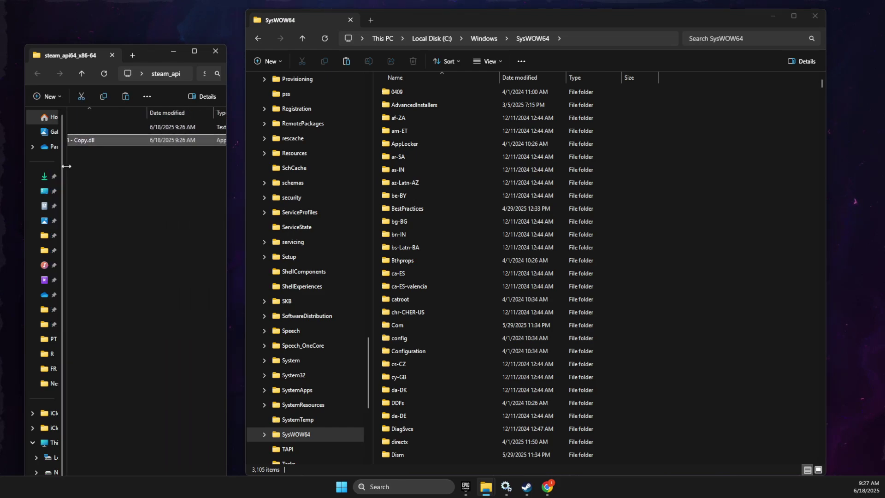
pyautogui.click(194, 52)
pyautogui.rightClick(91, 91)
pyautogui.click(155, 111)
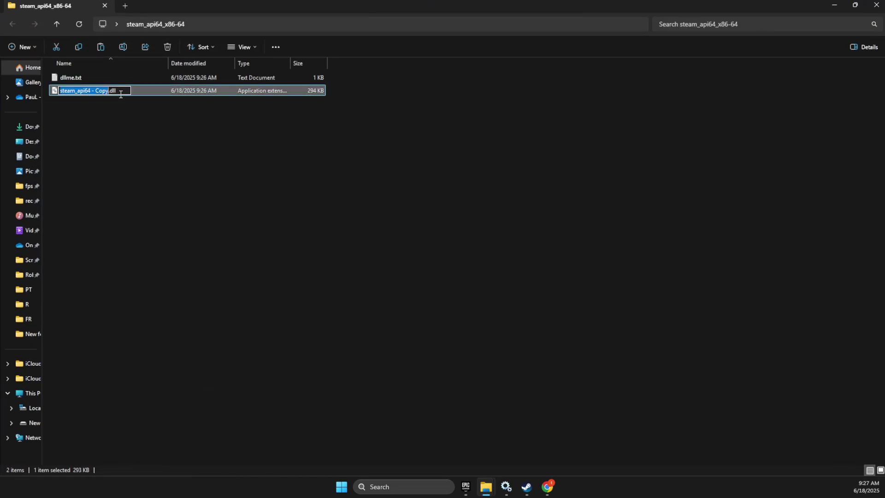
pyautogui.click(108, 91)
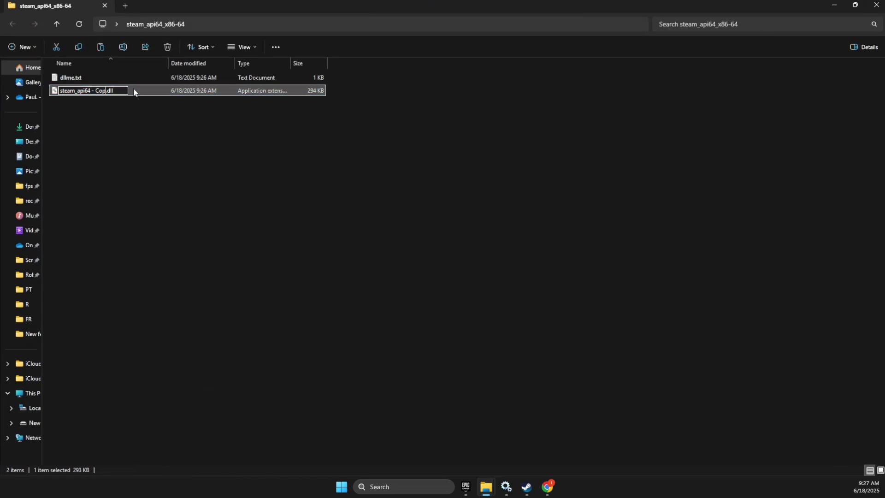
pyautogui.press('BackSpace')
pyautogui.press('BackSpace')
pyautogui.press('BackSpace')
pyautogui.press('BackSpace')
pyautogui.press('BackSpace')
pyautogui.press('BackSpace')
pyautogui.press('Return')
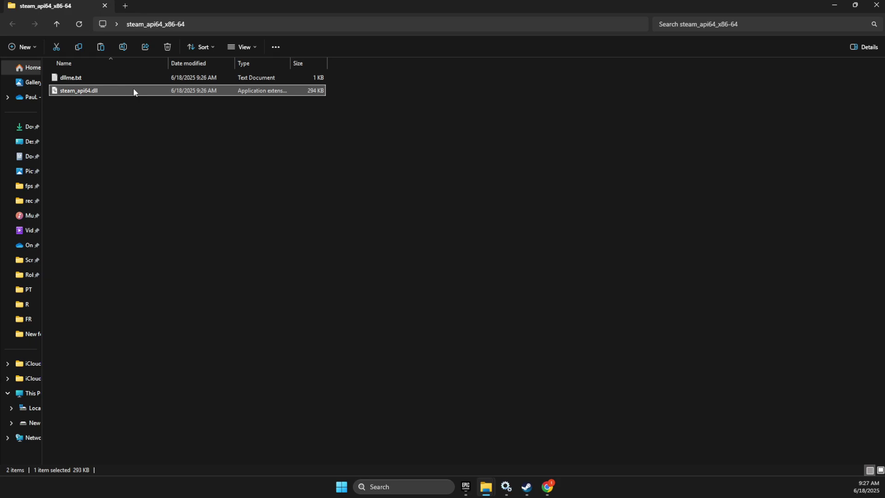
# - Restore the window size and move the renamed steam_api64.dll into SysWOW64, replacing the file already there
pyautogui.click(854, 5)
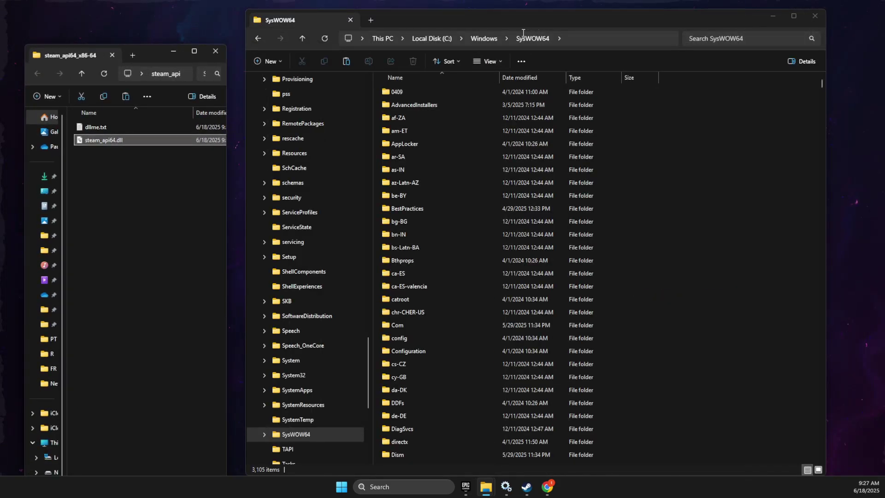
pyautogui.moveTo(111, 146); pyautogui.dragTo(403, 277)
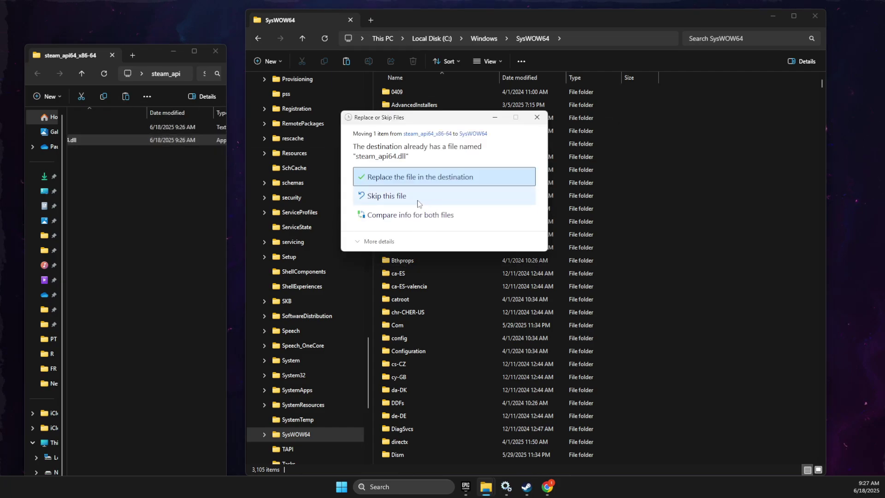
pyautogui.press('Return')
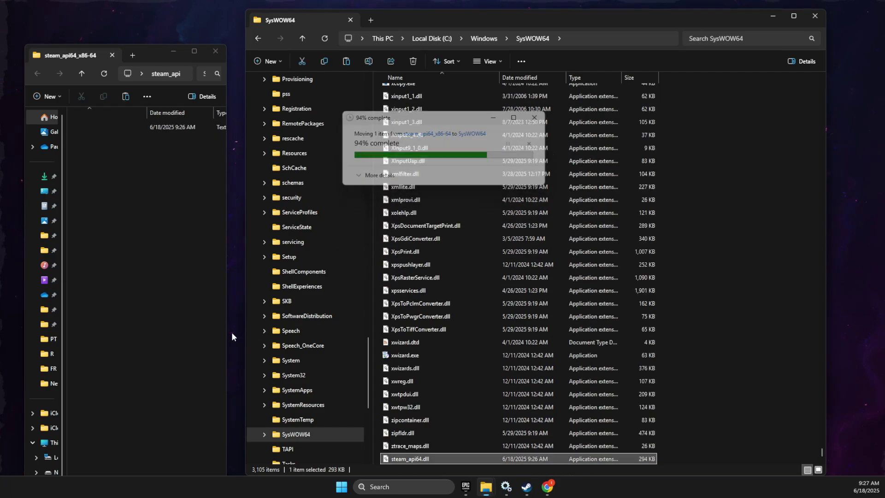